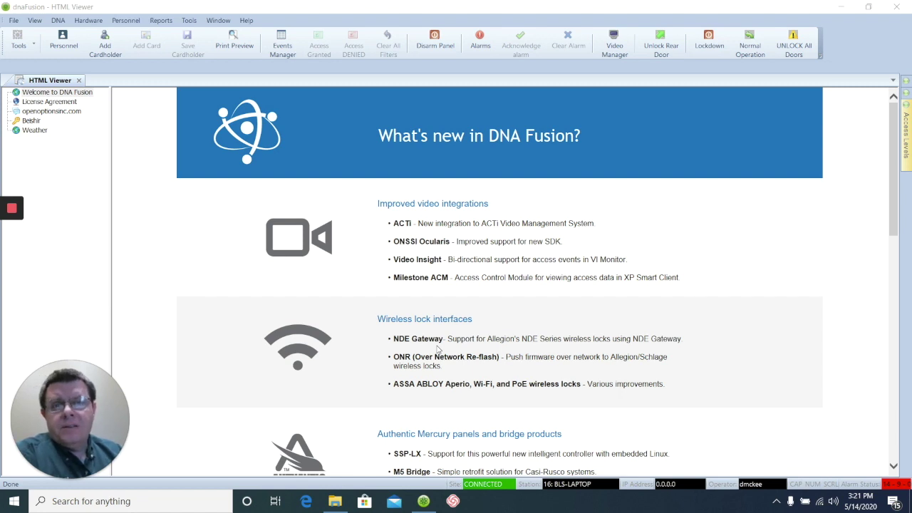
Start a new blank personnel record with Personnel > Add Individual.
click(132, 26)
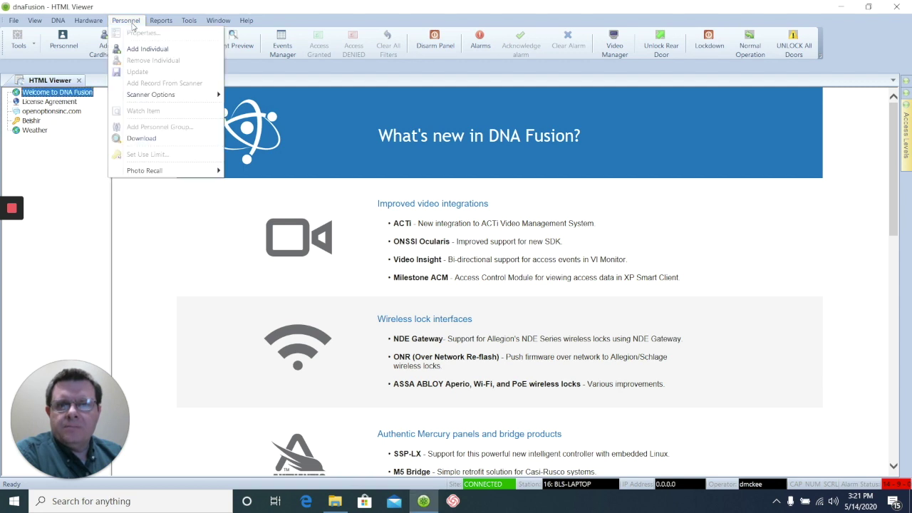
click(142, 48)
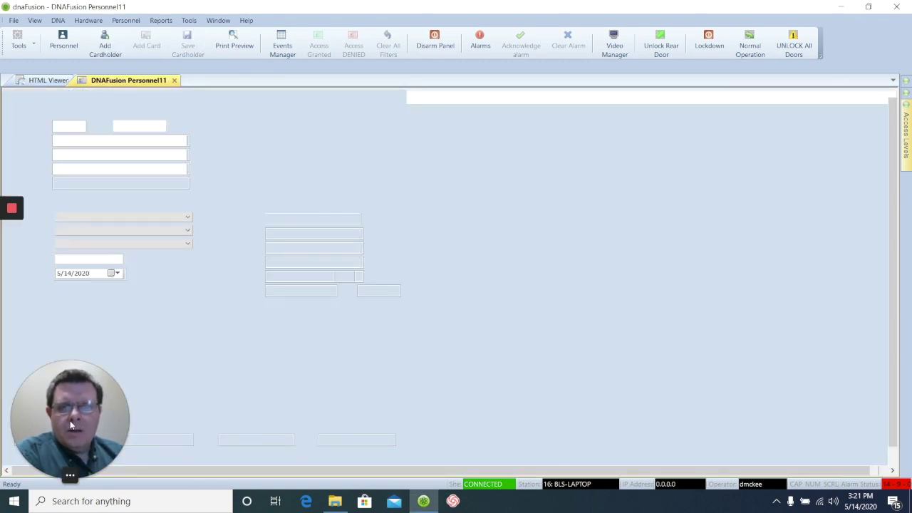
drag(81, 424, 806, 418)
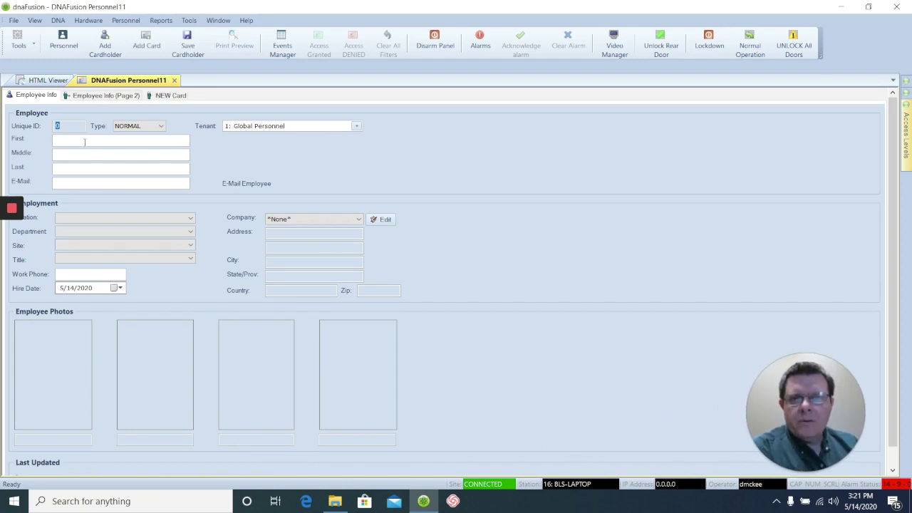
Enter the cardholder's first and last name, correcting typos in both.
key(Tab)
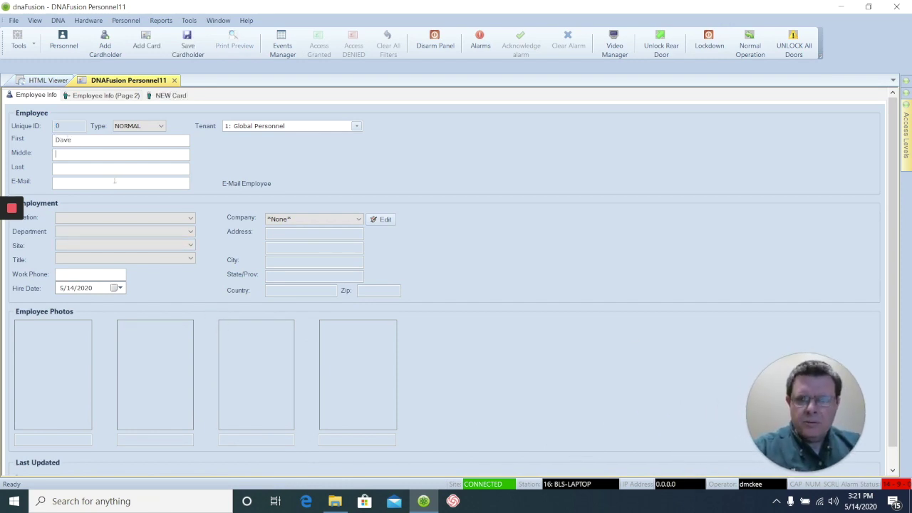
key(Tab)
key(Tab)
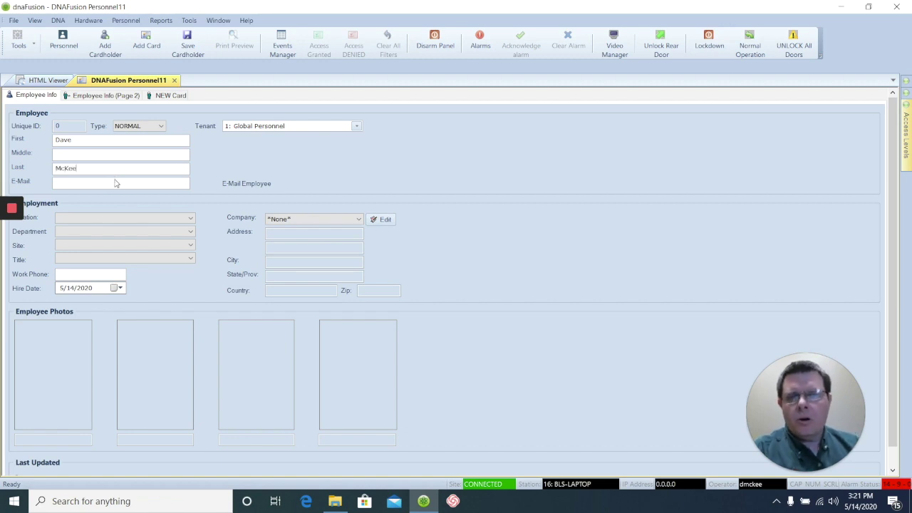
Set Title to Support Technician and Company to Belshir Lock & Security.
click(164, 258)
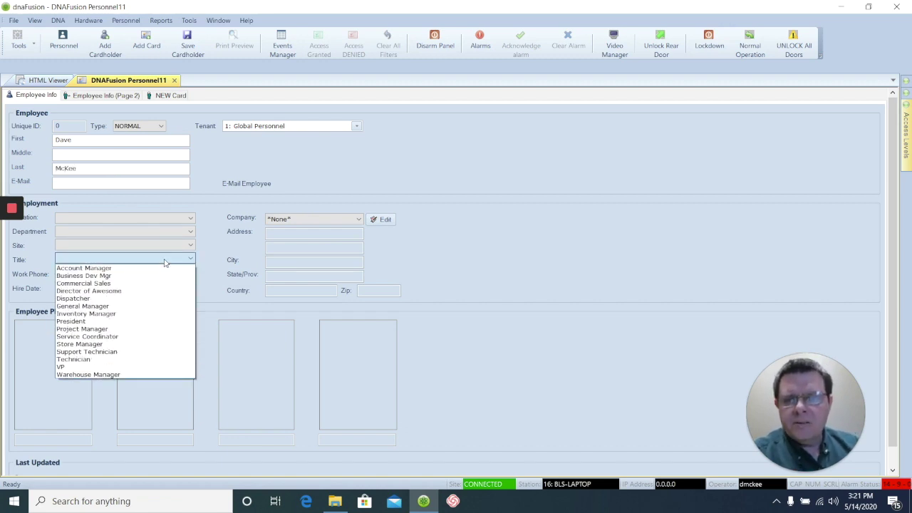
click(89, 352)
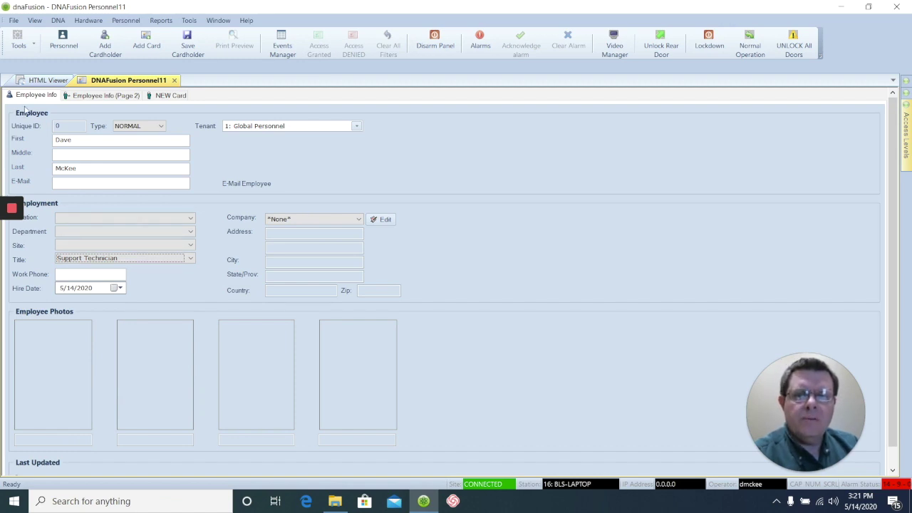
click(108, 97)
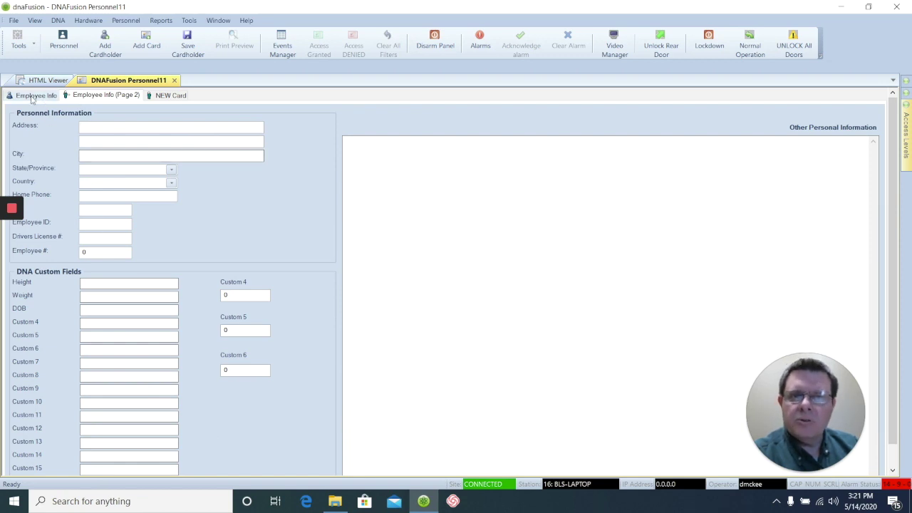
click(32, 97)
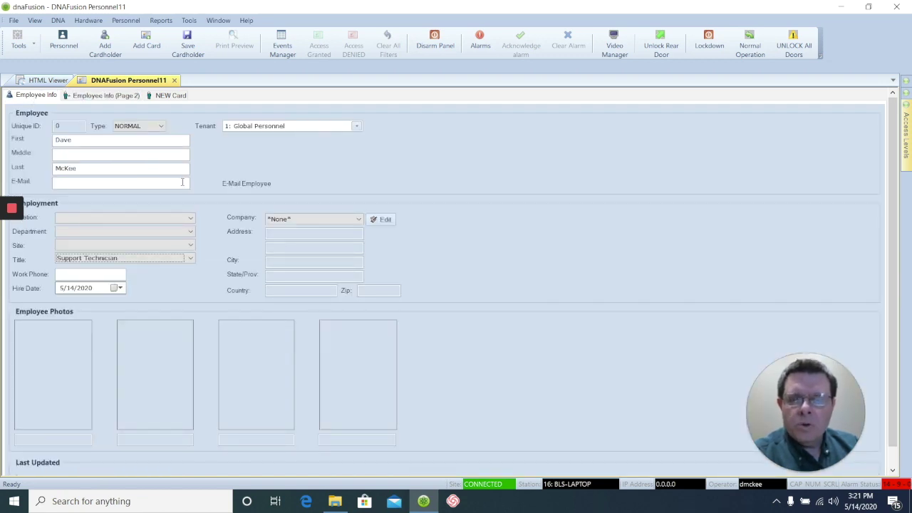
click(358, 218)
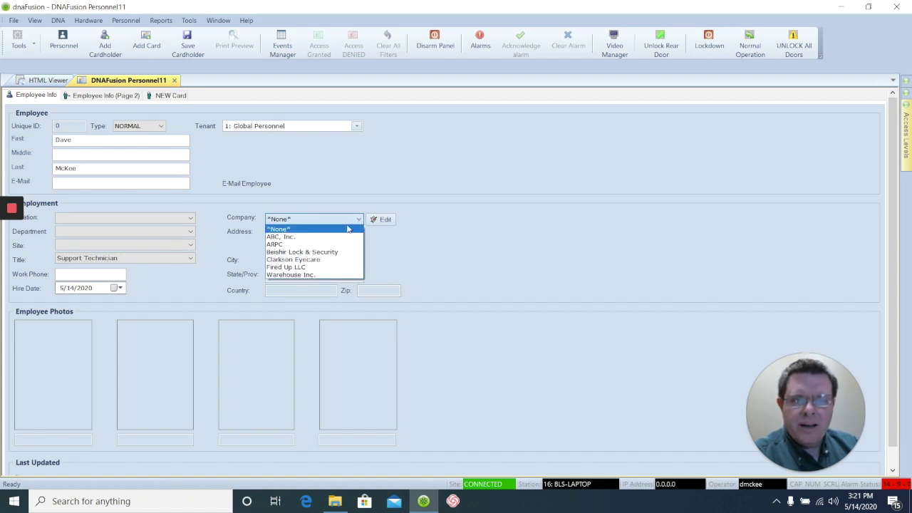
click(317, 253)
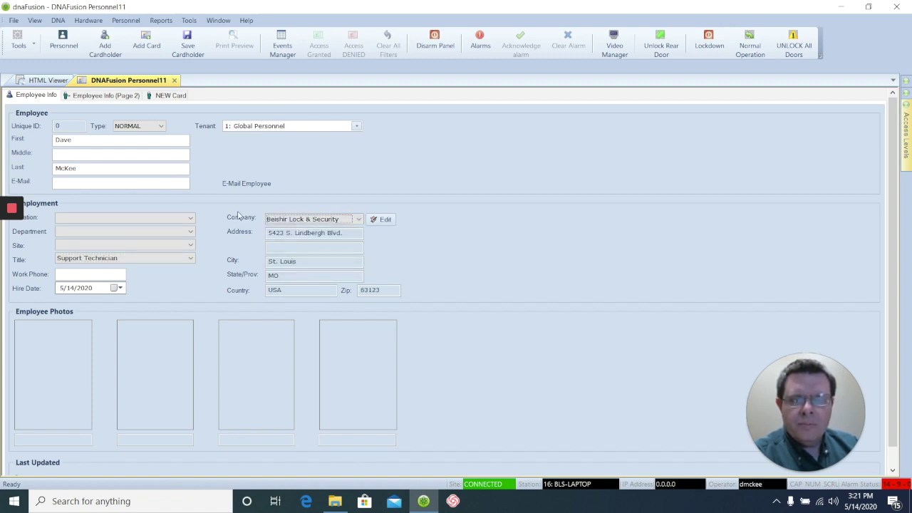
right_click(385, 166)
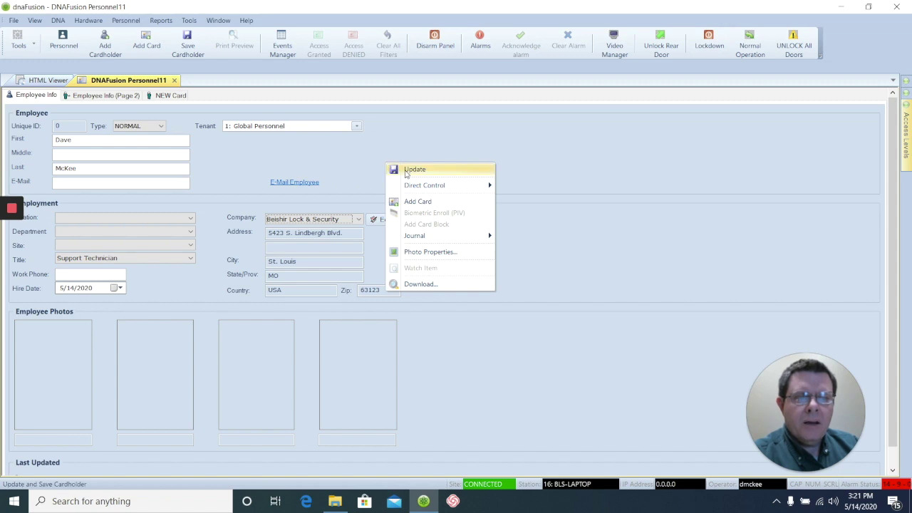
Update the record without entering a card number so it receives Unique ID 2985.
click(414, 170)
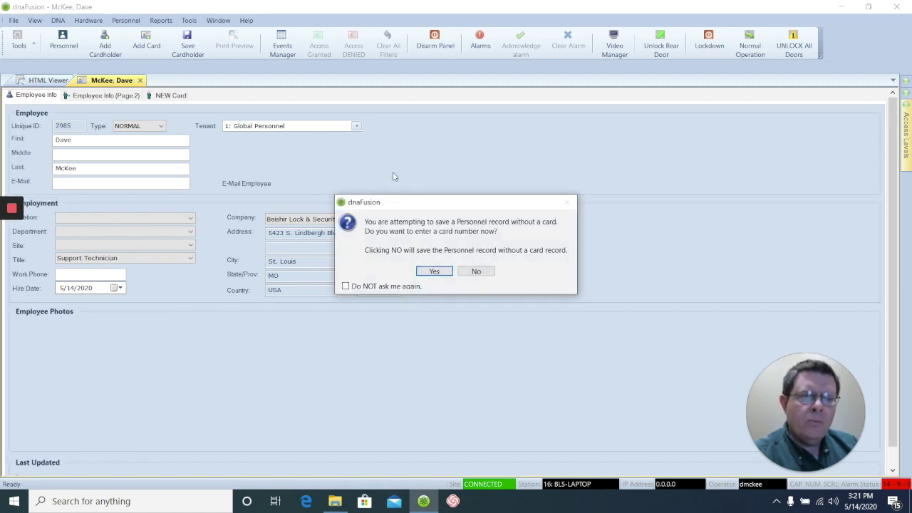
click(476, 273)
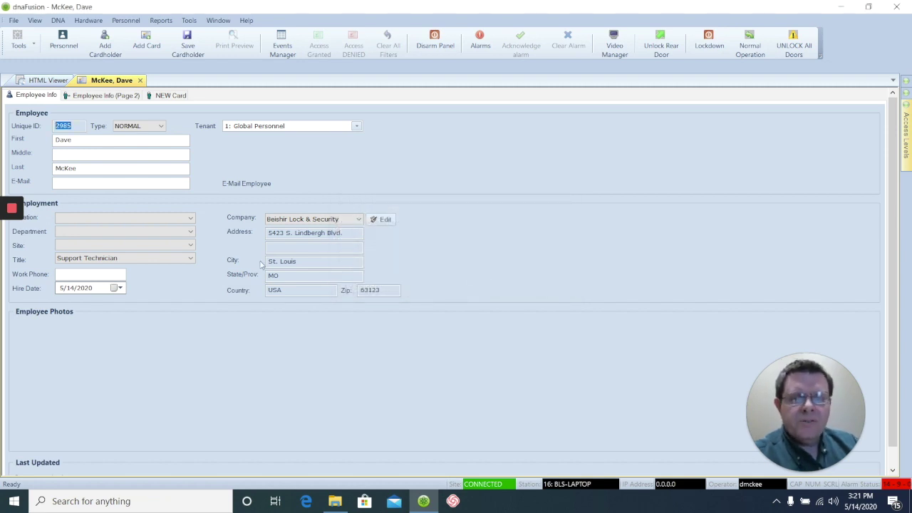
right_click(64, 370)
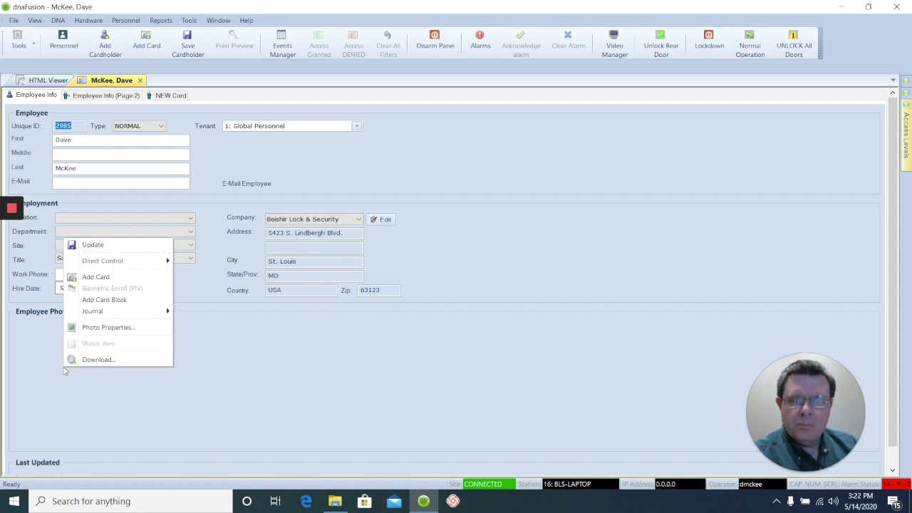
From Employee Photos' Photo Properties, load the cardholder's jpg photo into the cropper.
click(107, 327)
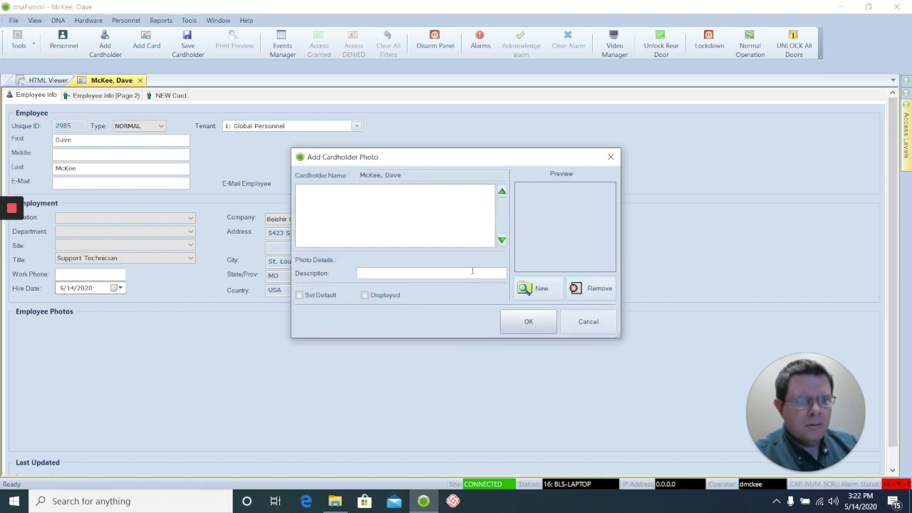
click(539, 288)
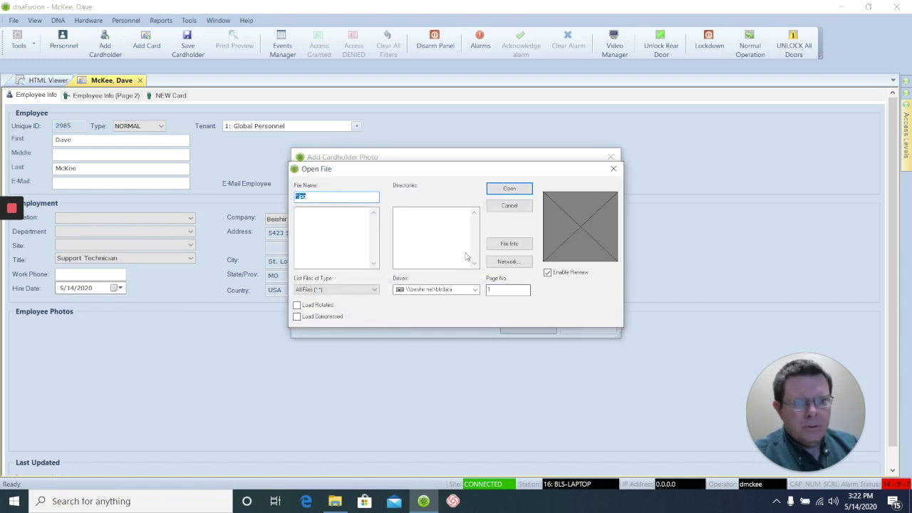
click(523, 188)
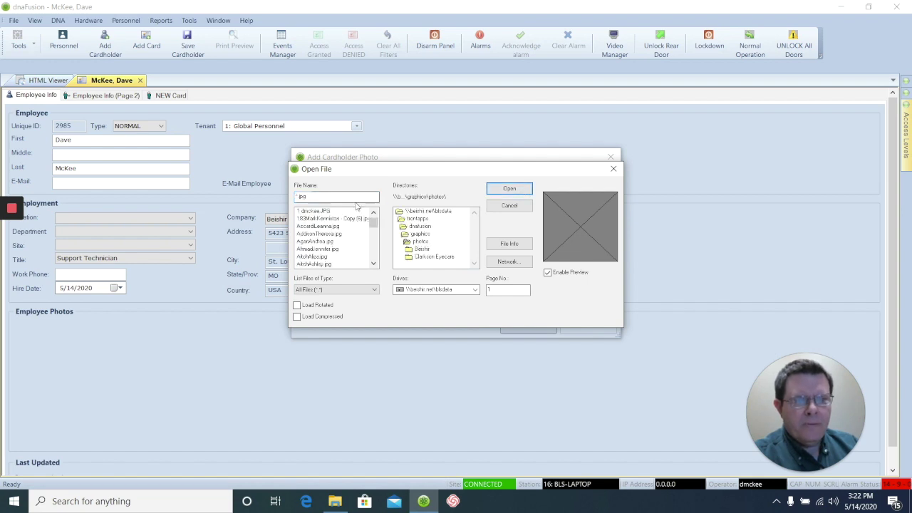
click(324, 212)
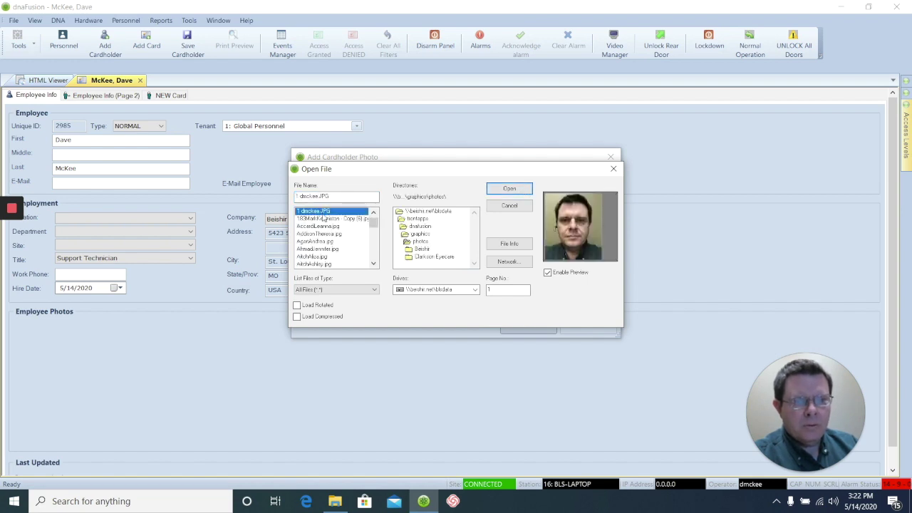
click(509, 189)
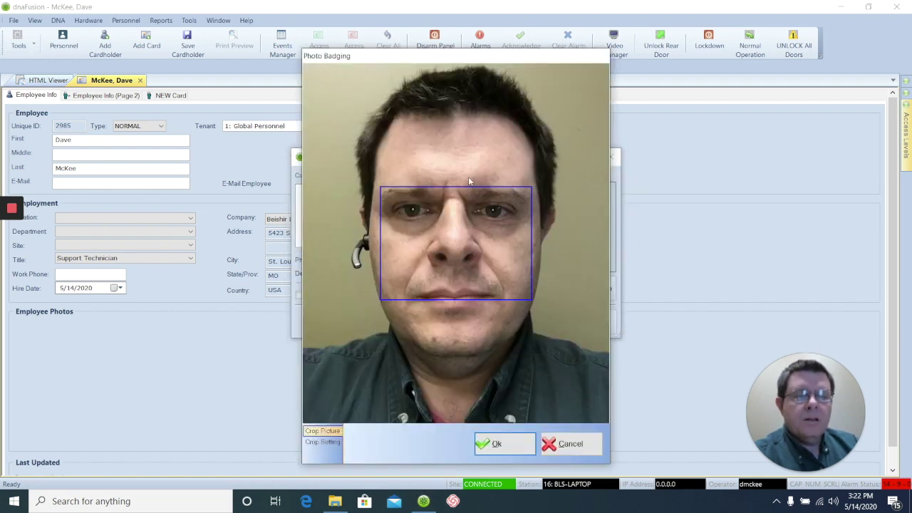
Set the crop box to 640 by 640 and position it over the face.
click(326, 443)
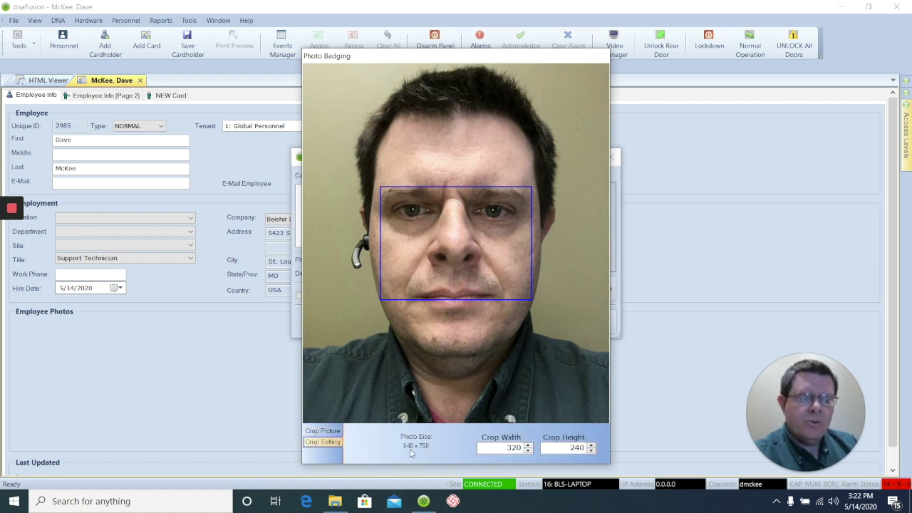
double_click(513, 447)
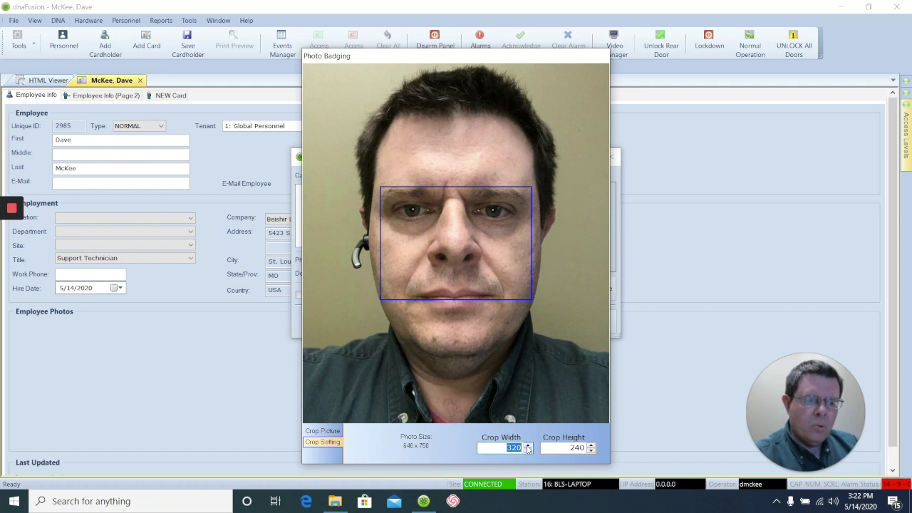
text(640)
key(Tab)
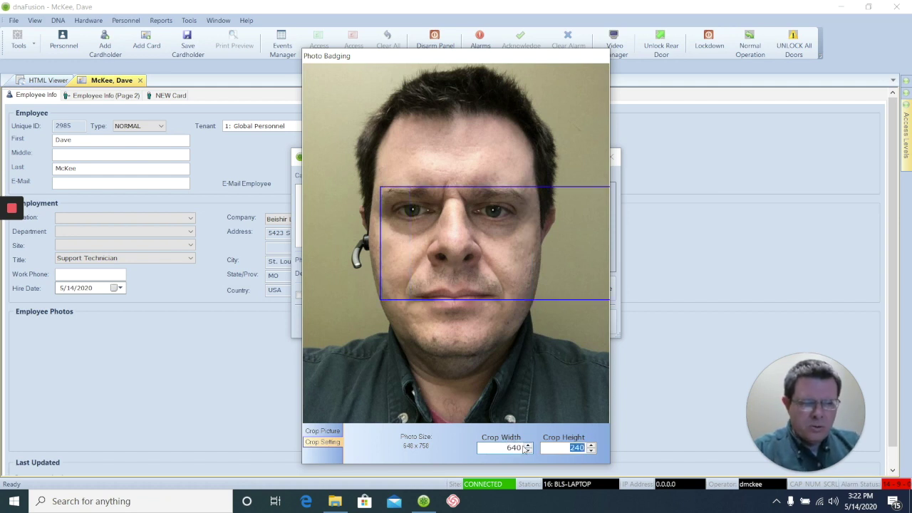
text(640)
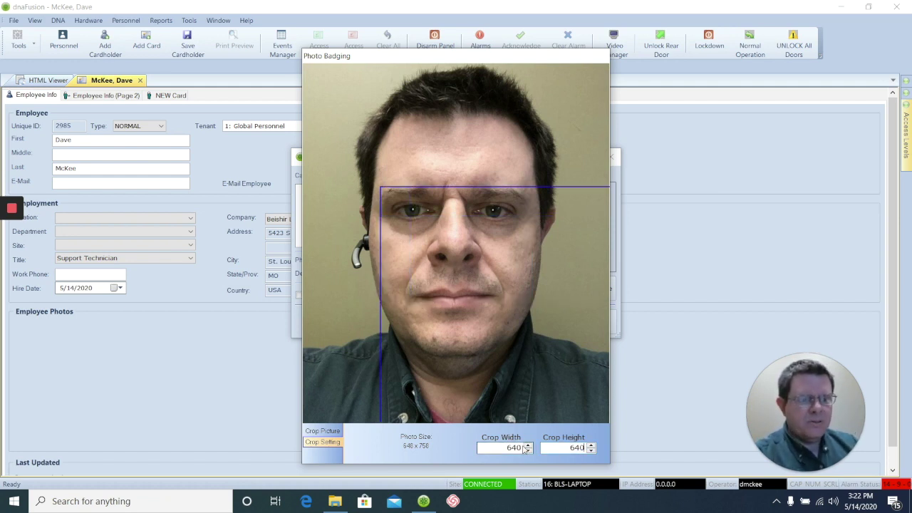
drag(465, 420, 469, 211)
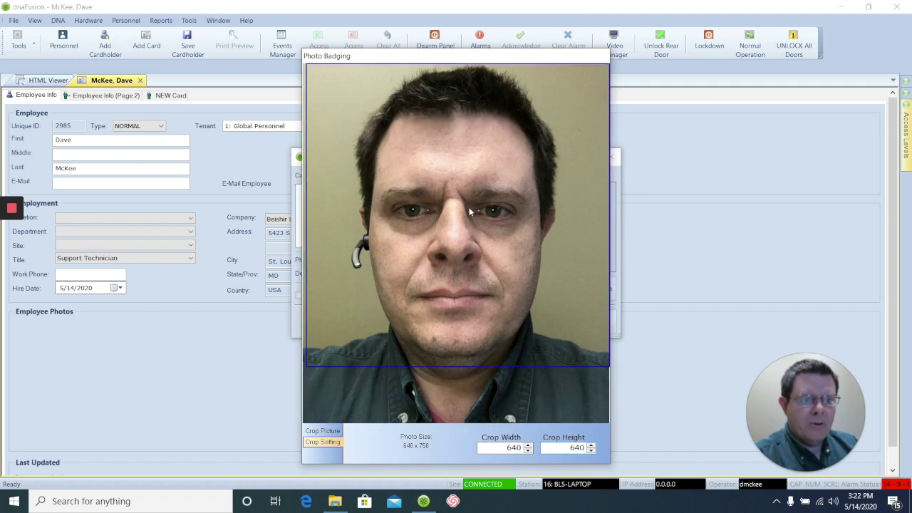
Accept the crop without saving new dimensions and add it to Employee Photos.
click(329, 432)
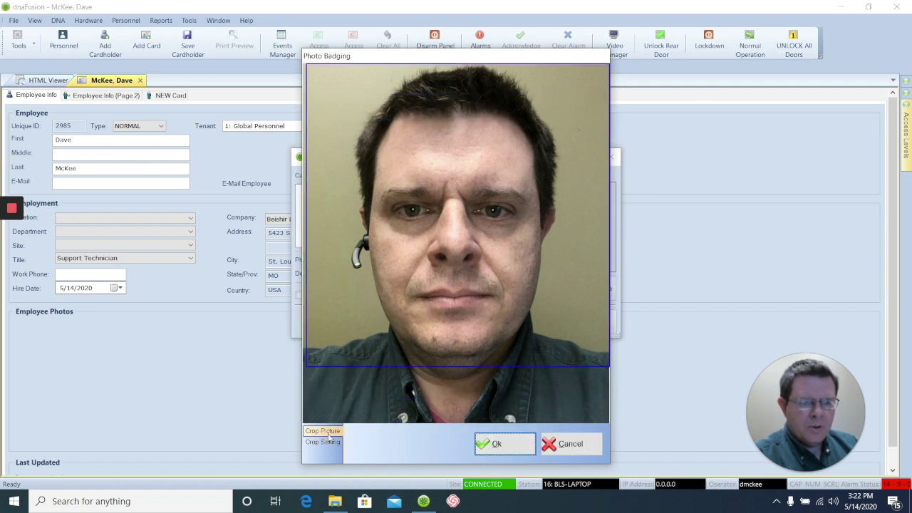
click(510, 451)
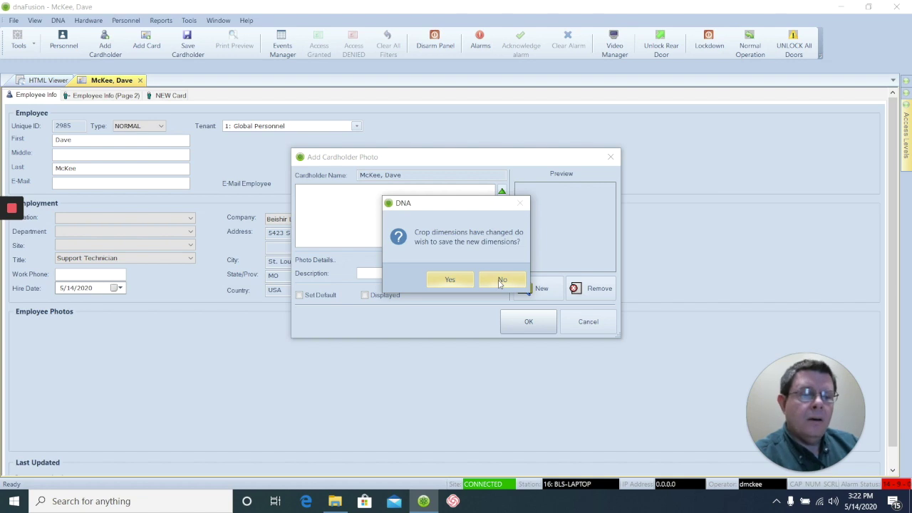
click(501, 281)
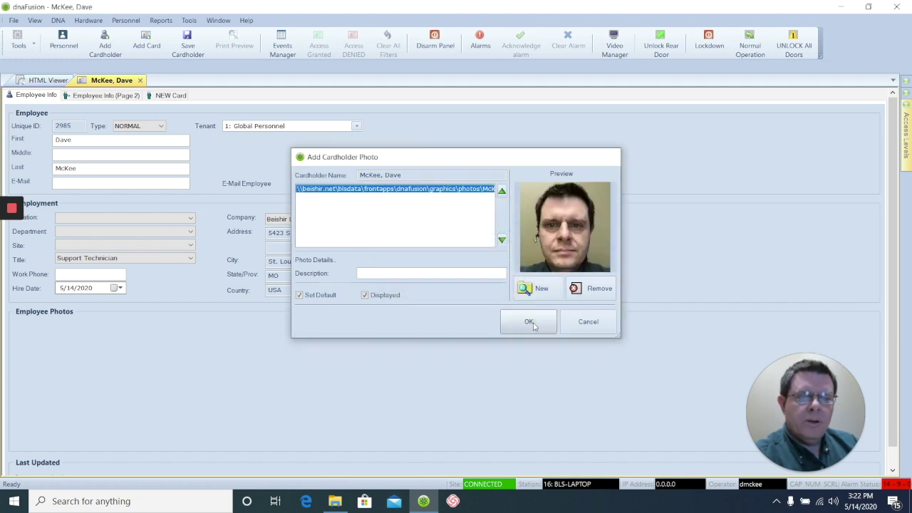
click(529, 322)
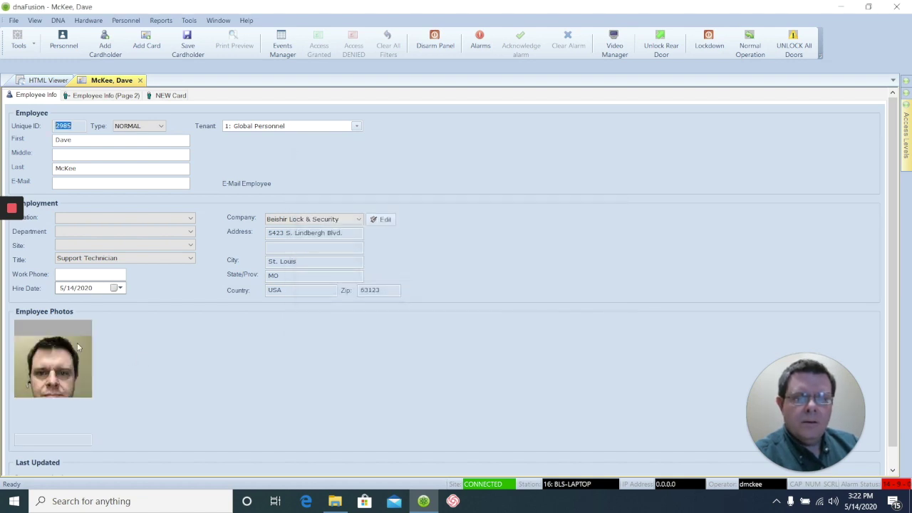
Make the photo fill its frame and enter a credential number on the NEW Card tab.
right_click(147, 346)
click(169, 349)
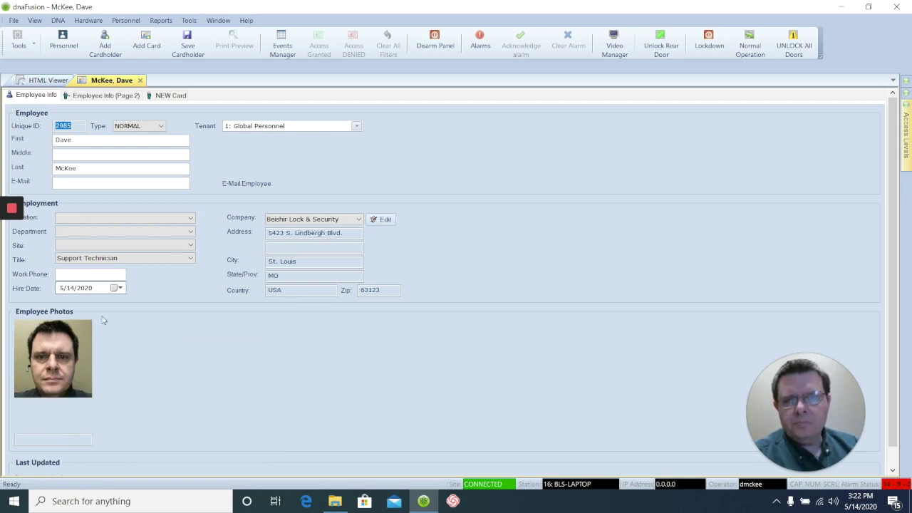
click(168, 96)
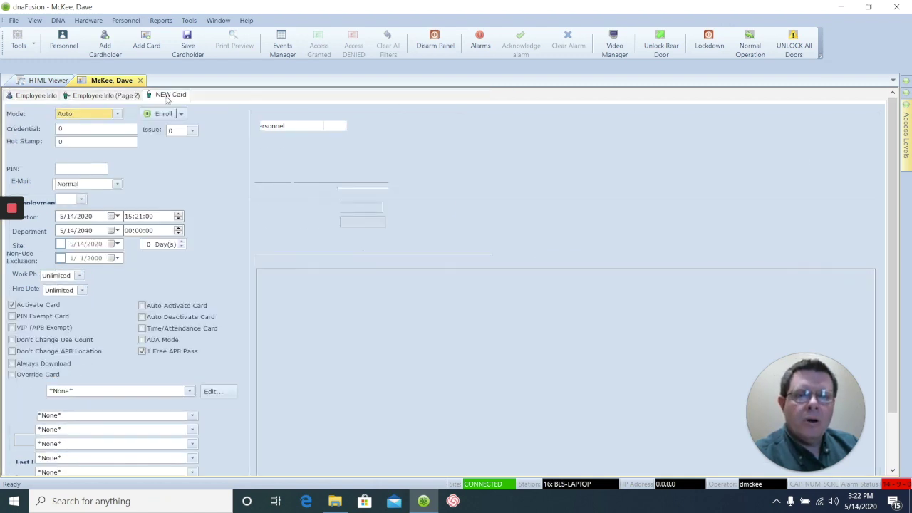
drag(84, 131, 52, 128)
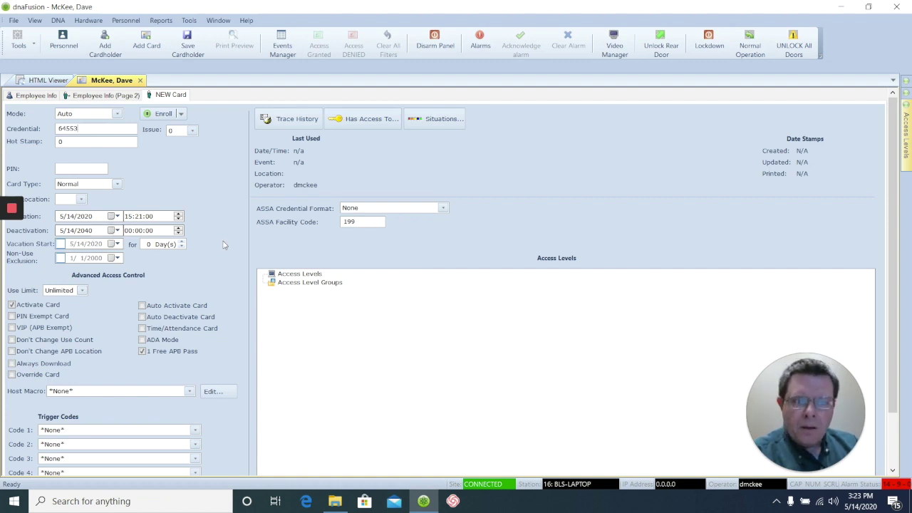
right_click(218, 204)
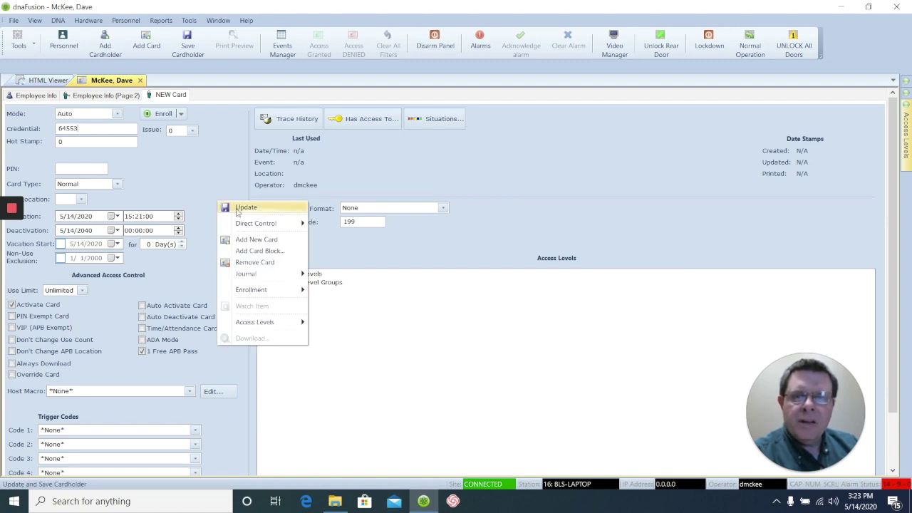
Update the card, then add Store Clerk Access and Isonas to its Access Levels.
click(246, 207)
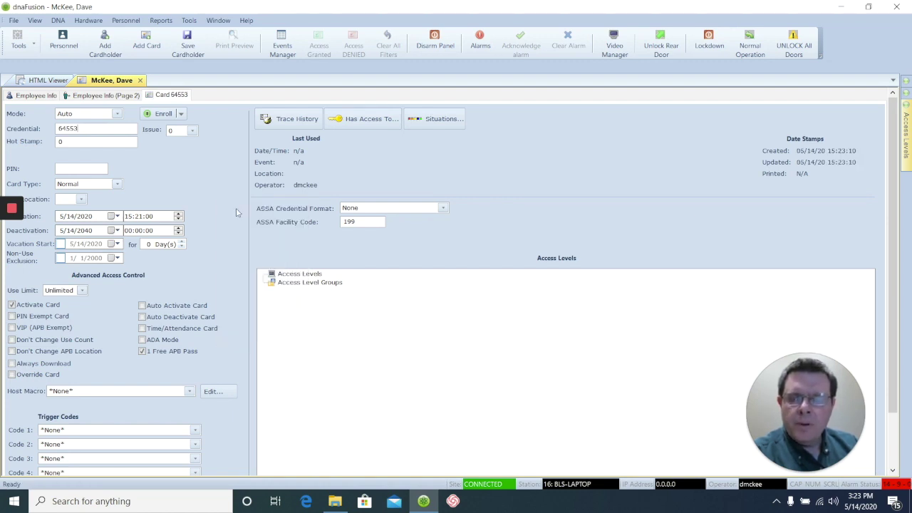
right_click(301, 312)
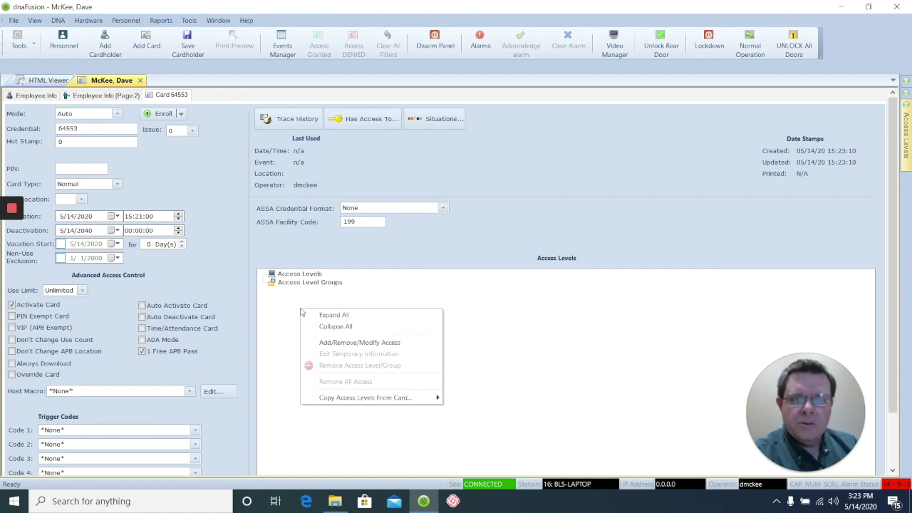
click(330, 343)
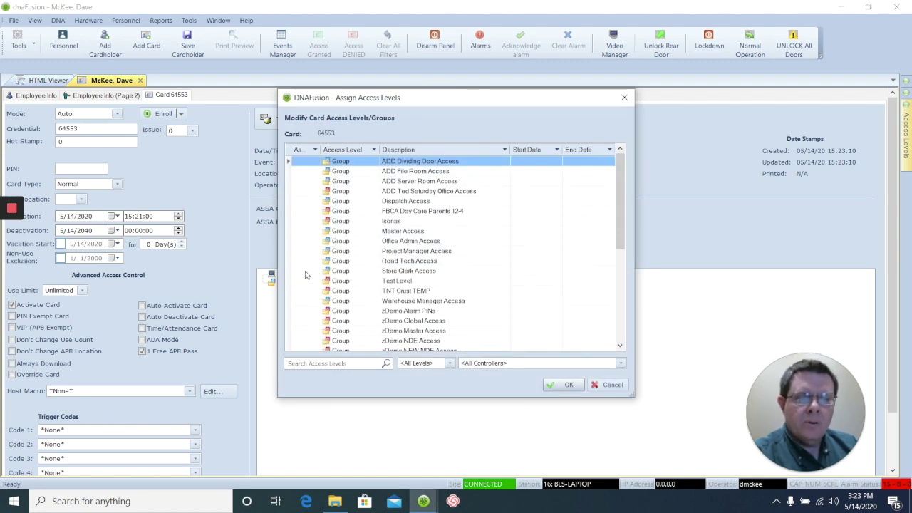
click(301, 273)
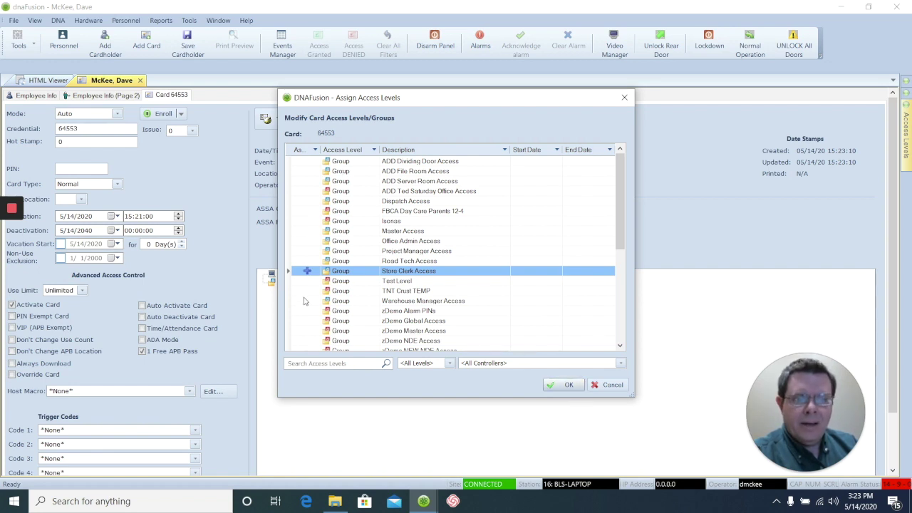
click(301, 222)
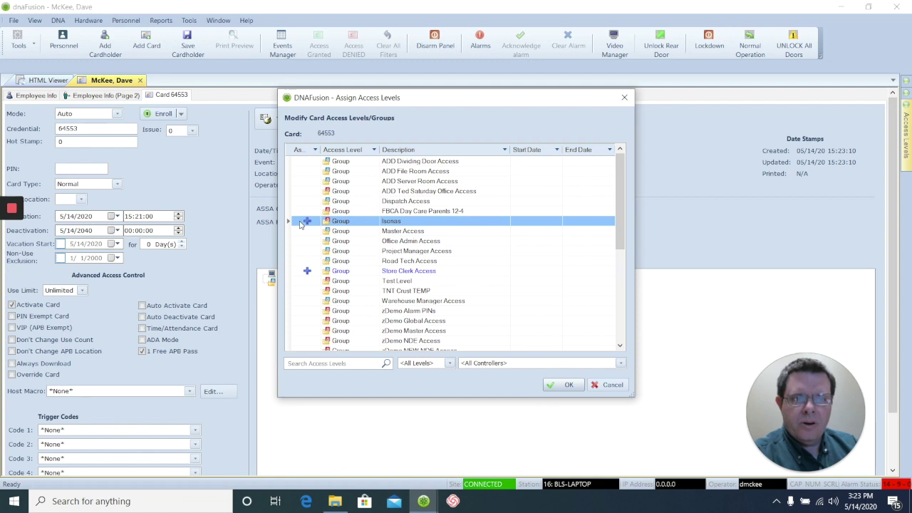
click(568, 386)
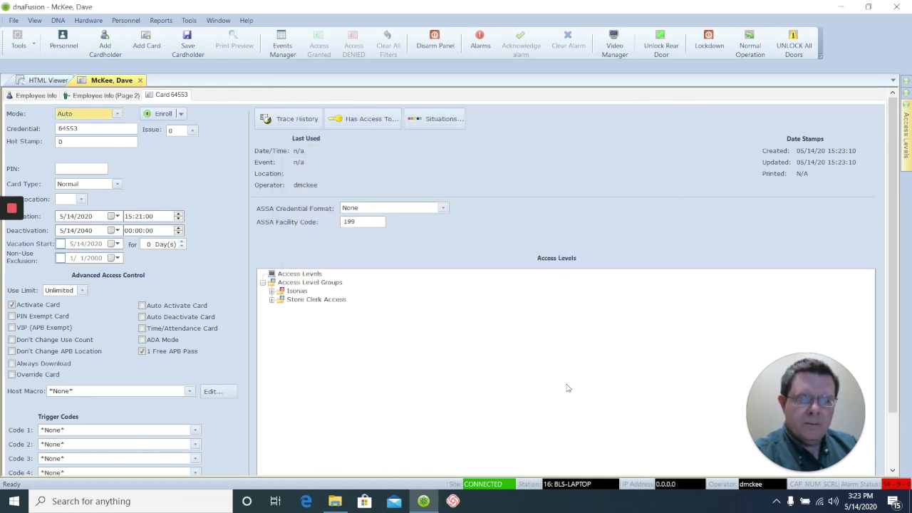
right_click(221, 240)
click(238, 243)
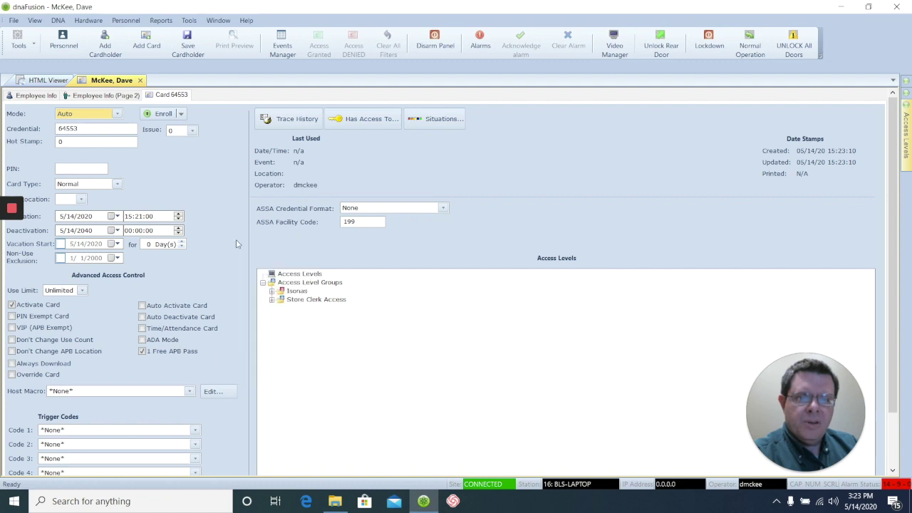